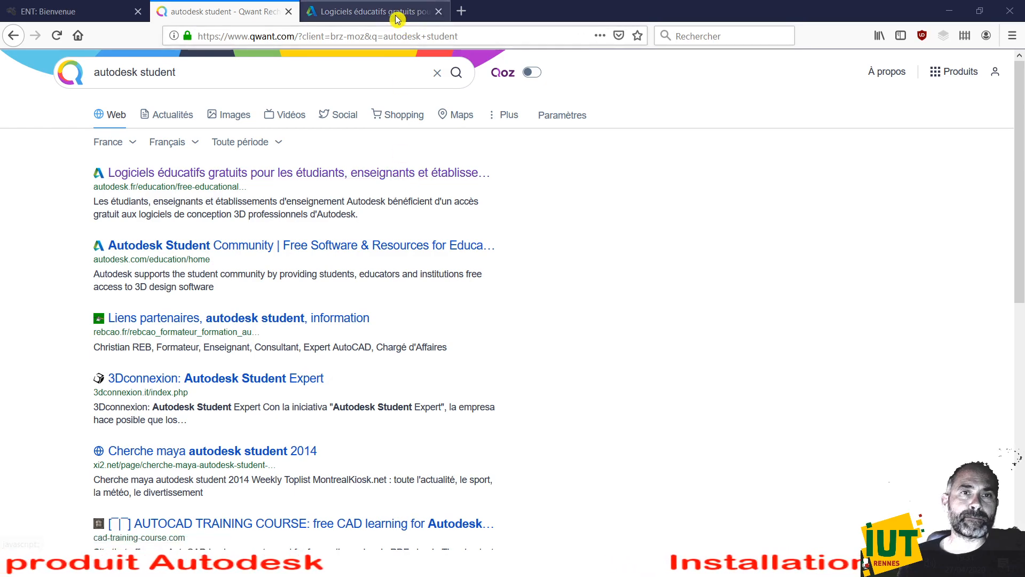
Step: Open Autodesk's free educational software page from the search results and sign in to the Autodesk account
click(371, 174)
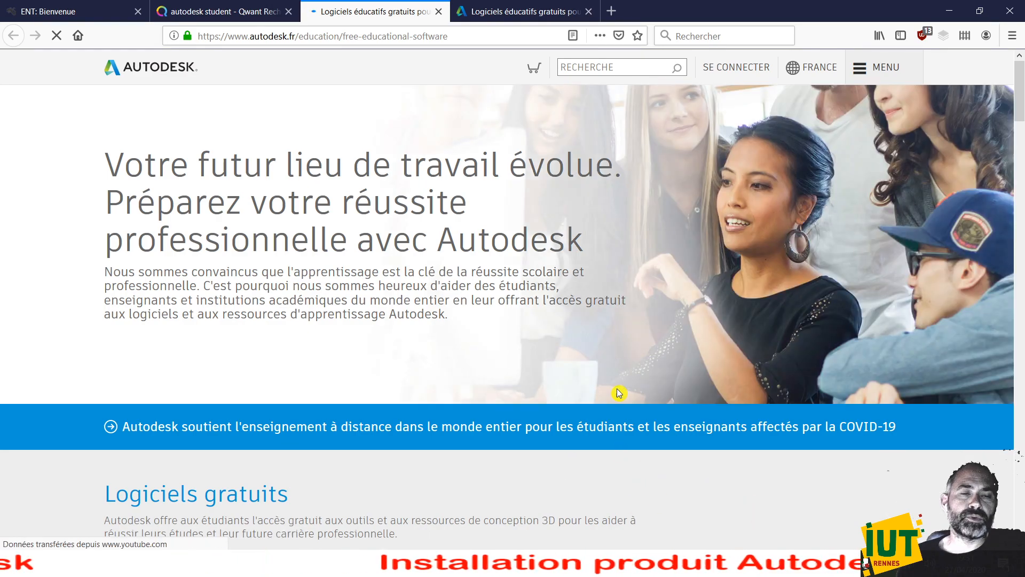
click(736, 77)
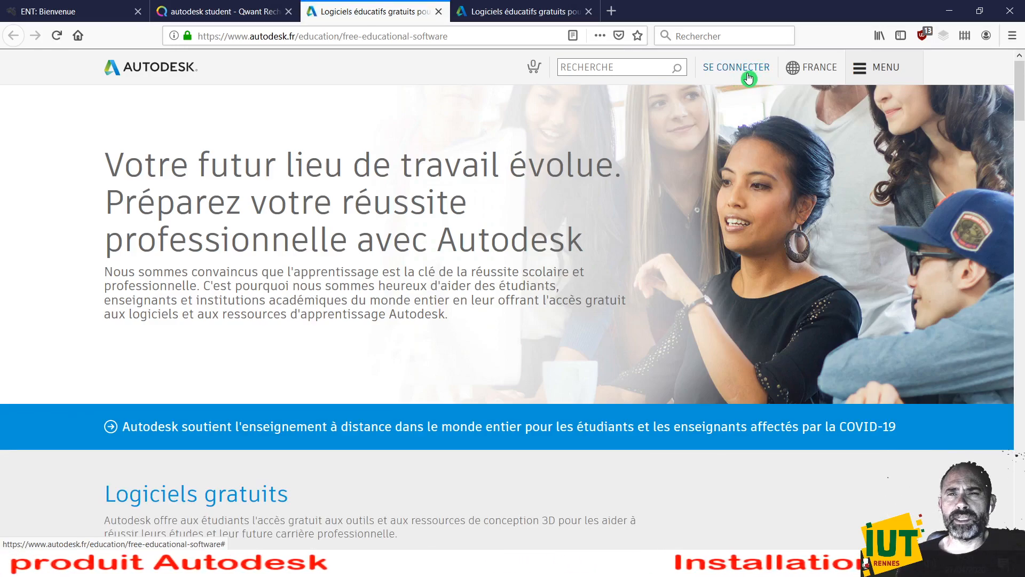
click(749, 78)
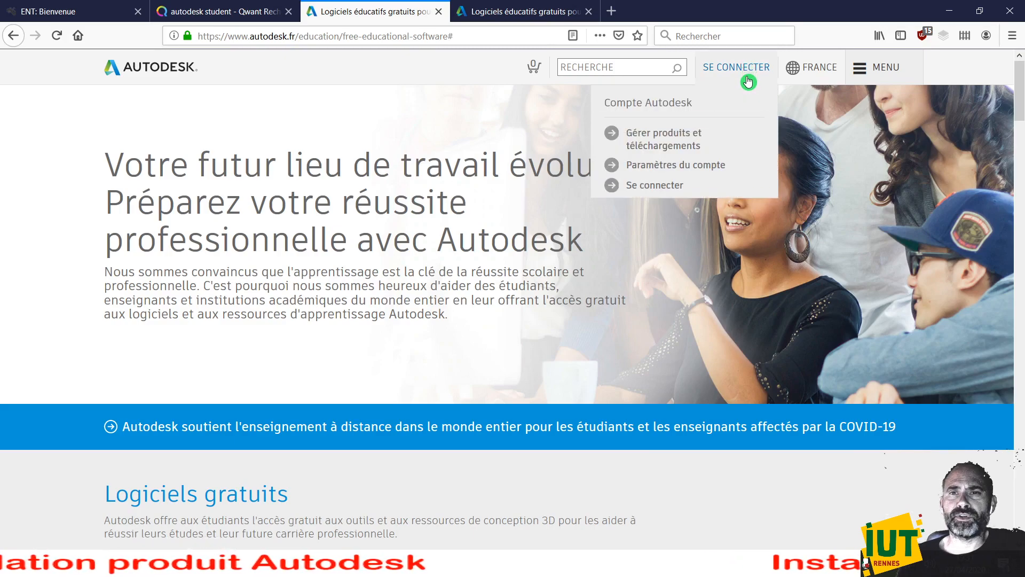
click(656, 193)
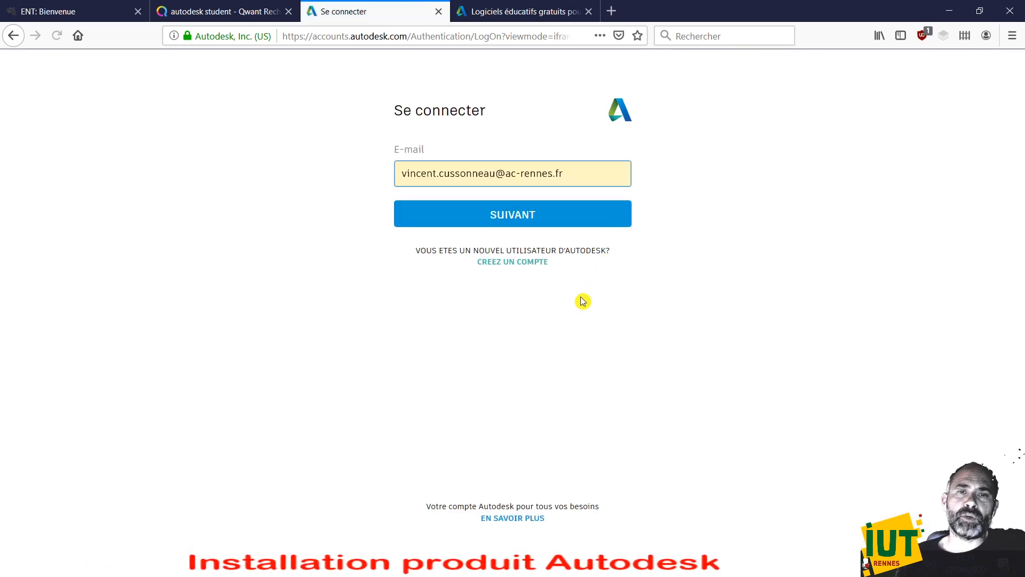
click(517, 271)
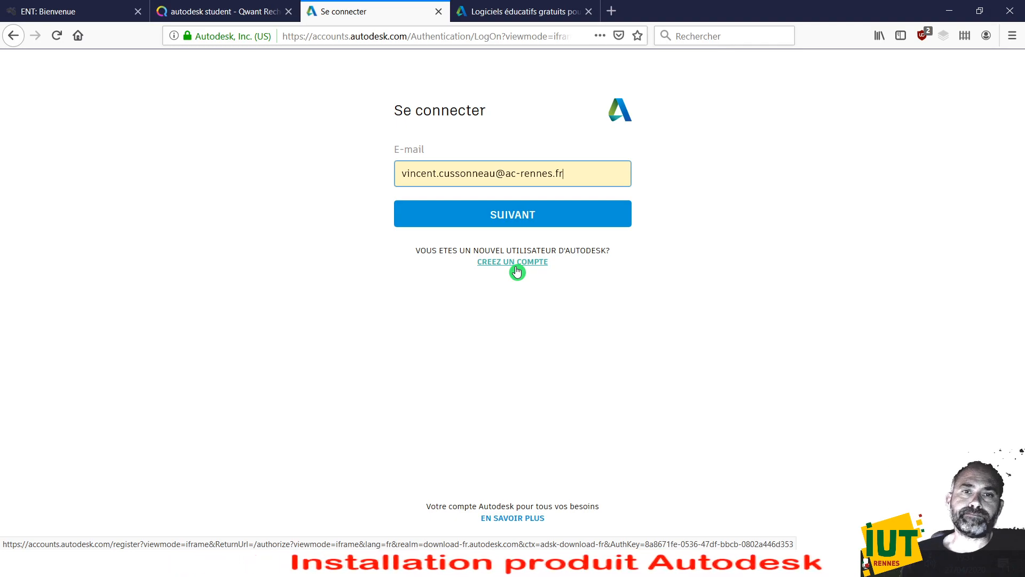
click(522, 215)
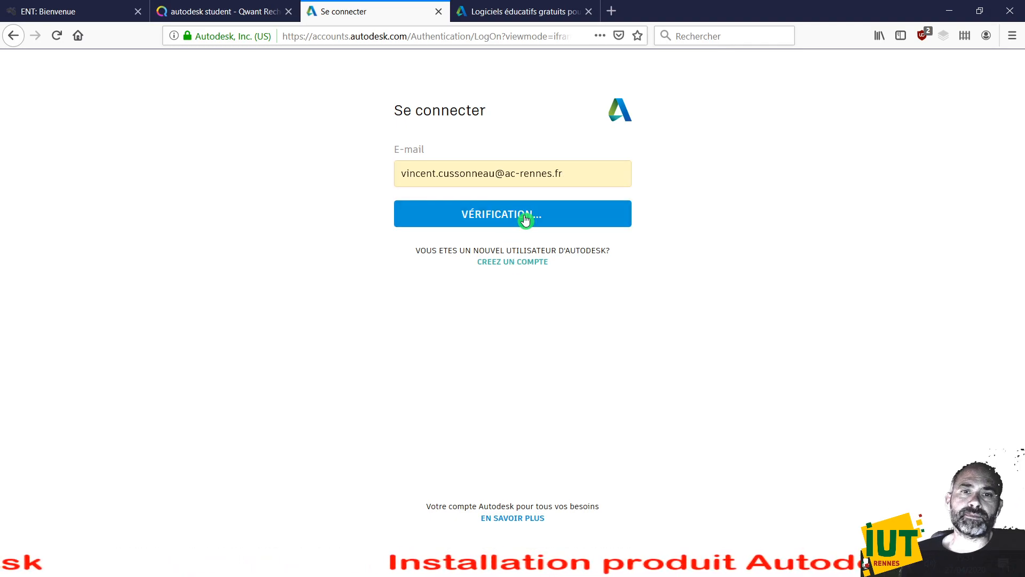
click(509, 267)
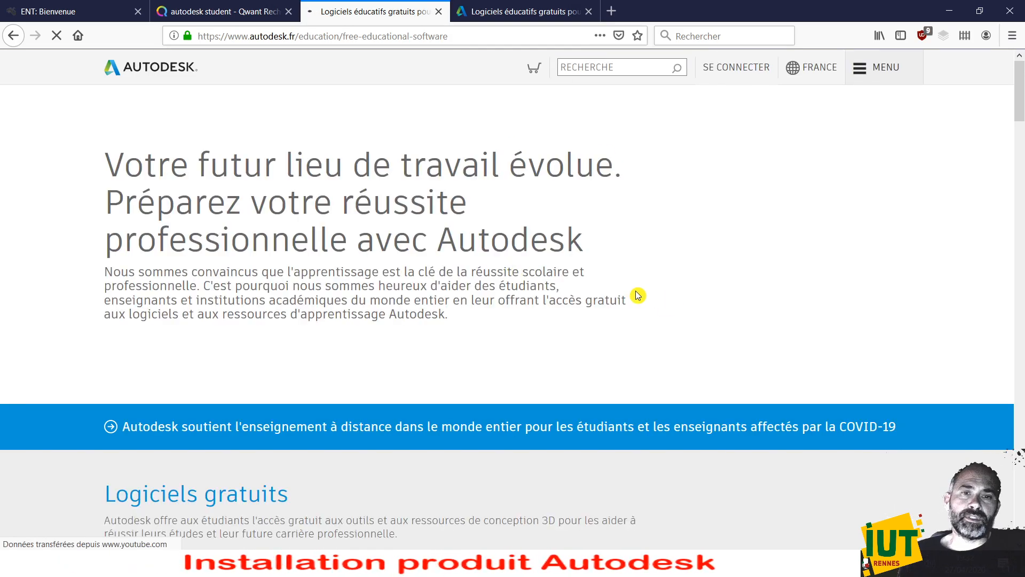
Step: Browse the free software offered to students and open the complete list of educational products
scroll(538, 271, down, 4)
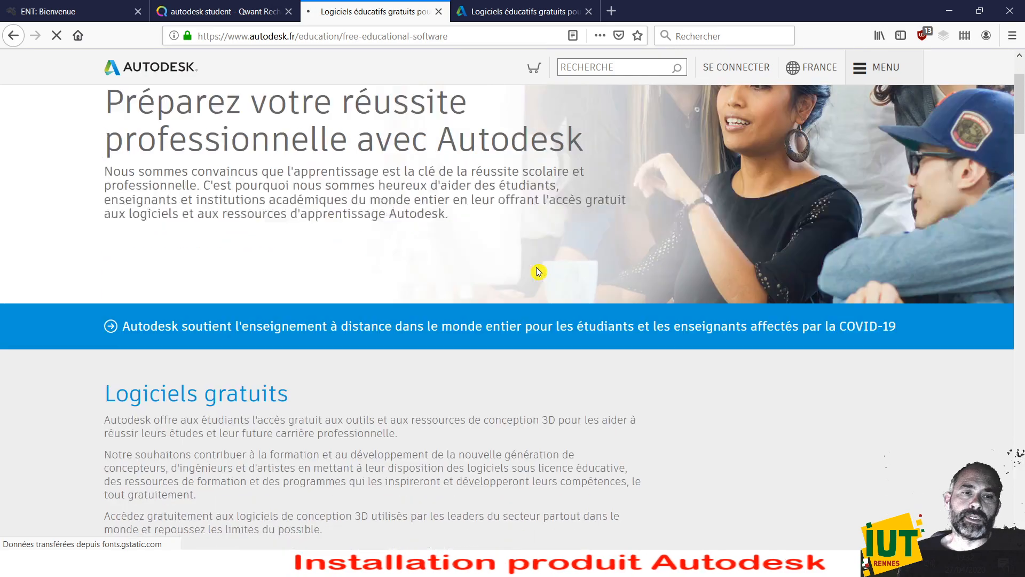
scroll(531, 263, down, 5)
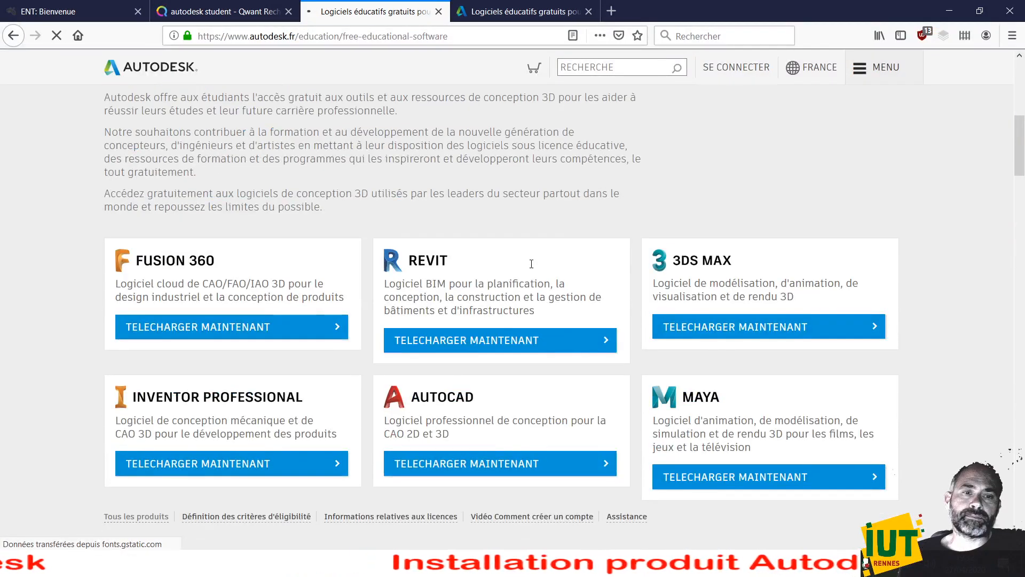
scroll(532, 246, up, 8)
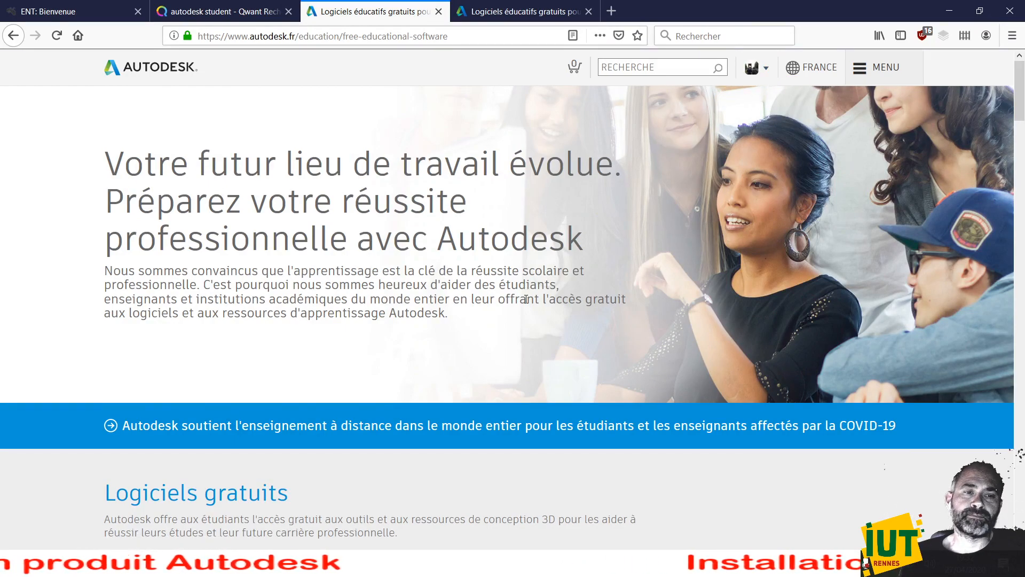
scroll(521, 301, down, 4)
scroll(514, 308, down, 3)
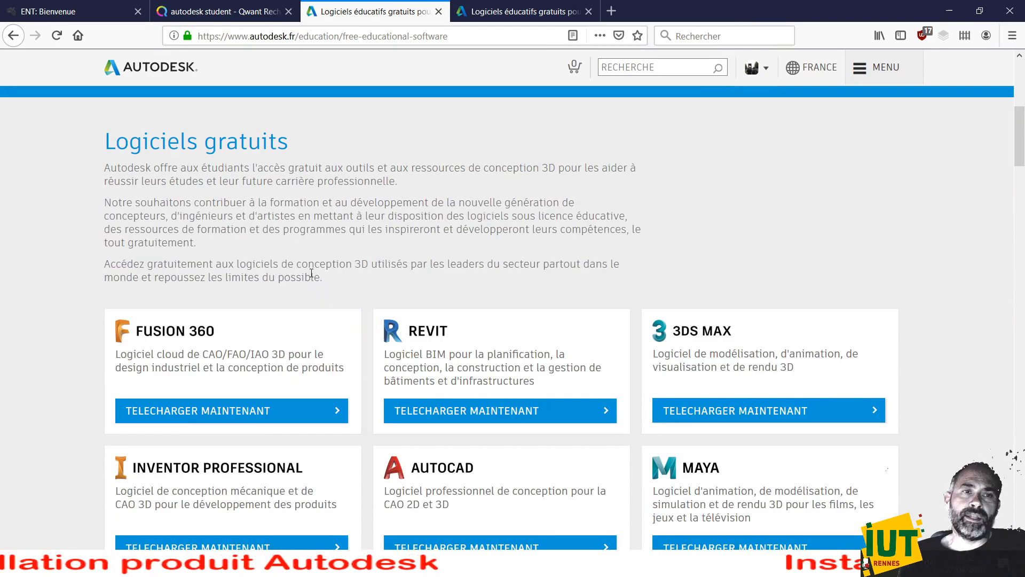
scroll(480, 264, down, 3)
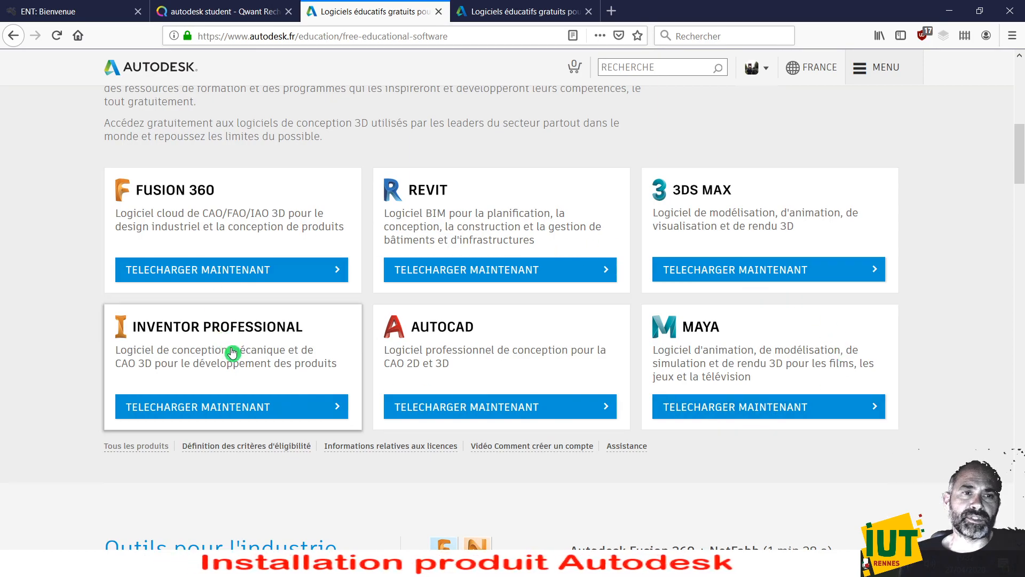
click(136, 453)
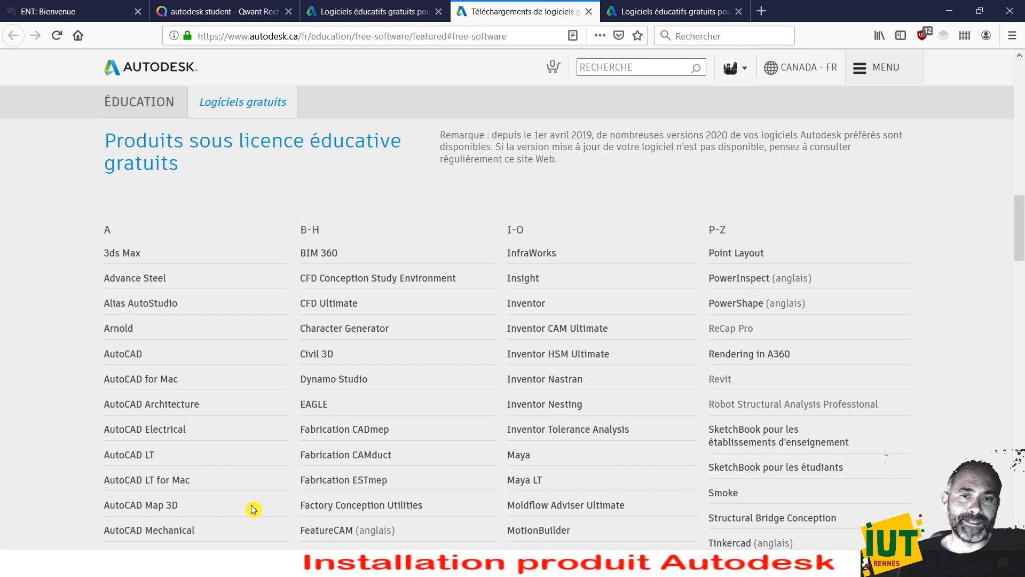
Step: Open the Robot Structural Analysis Professional download page from the product list
click(122, 360)
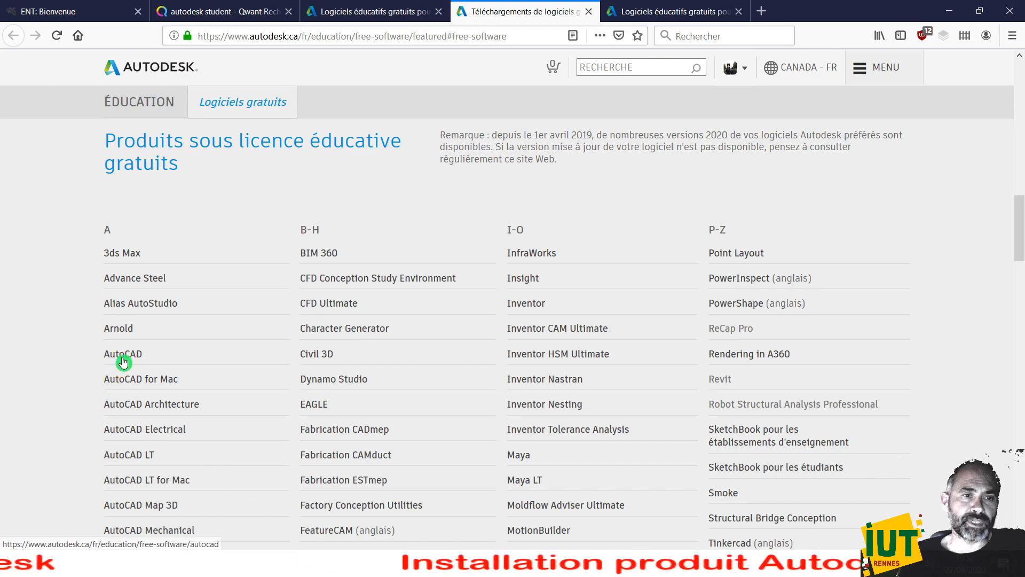
click(744, 409)
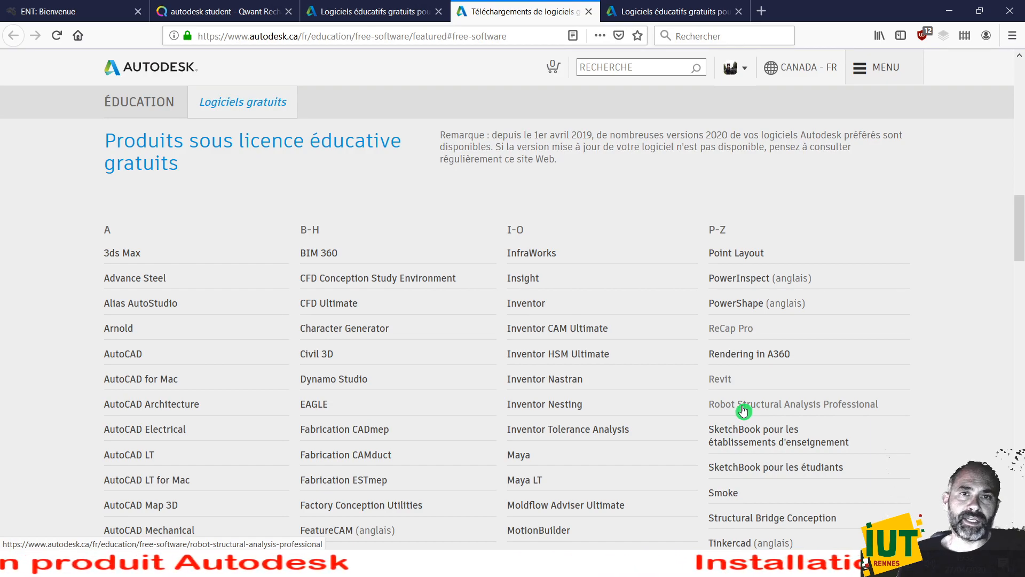
click(743, 410)
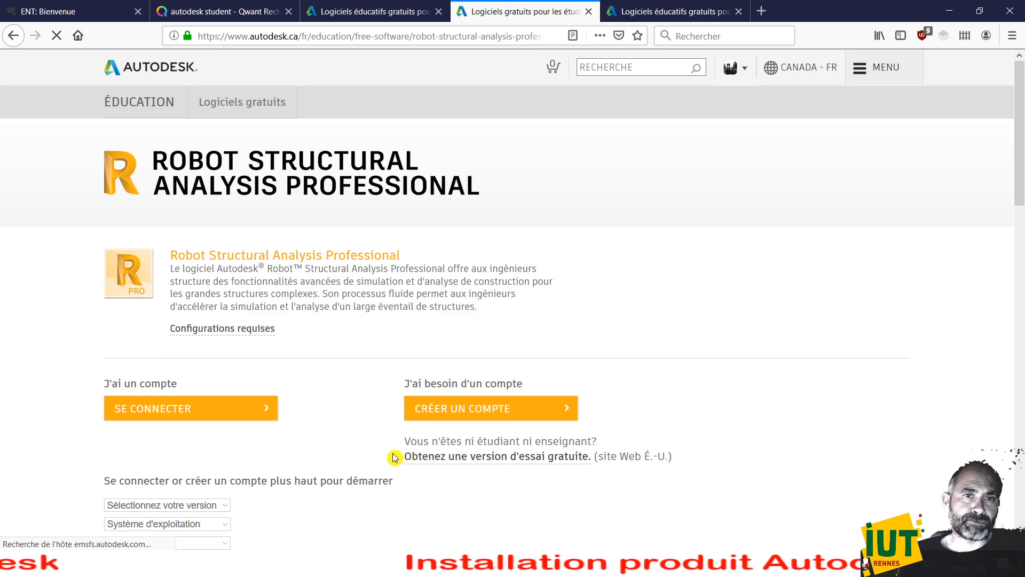
Step: Choose Robot Structural Analysis Professional 2020, Windows 64 bits and Français for the download
scroll(321, 413, down, 1)
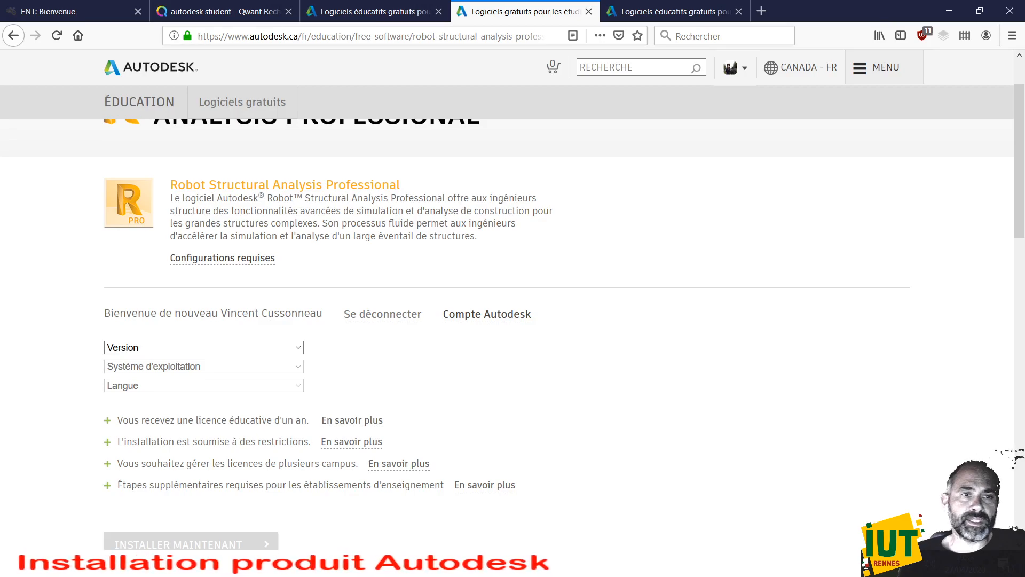
click(269, 355)
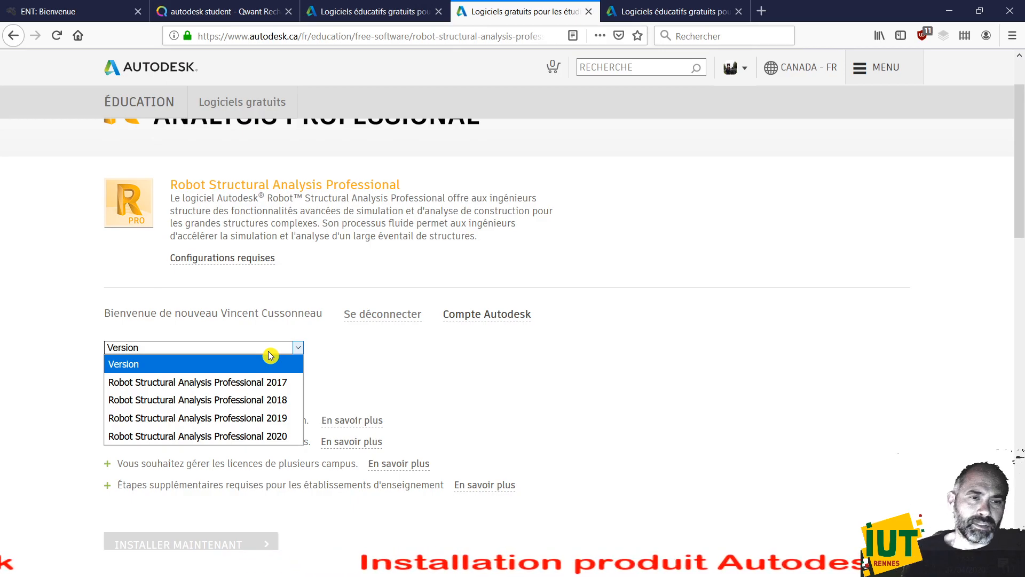
click(275, 436)
click(288, 368)
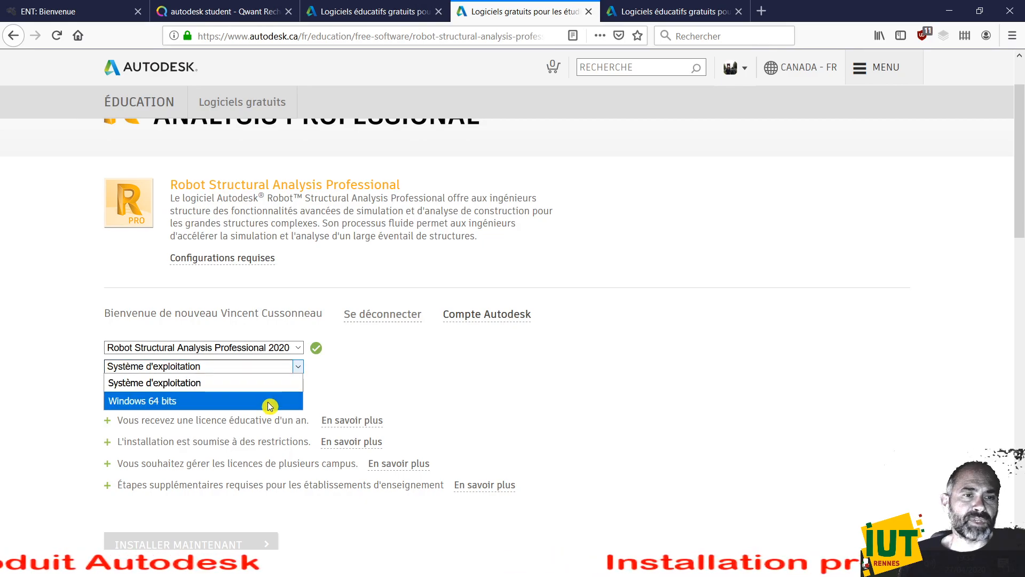
click(270, 406)
click(299, 387)
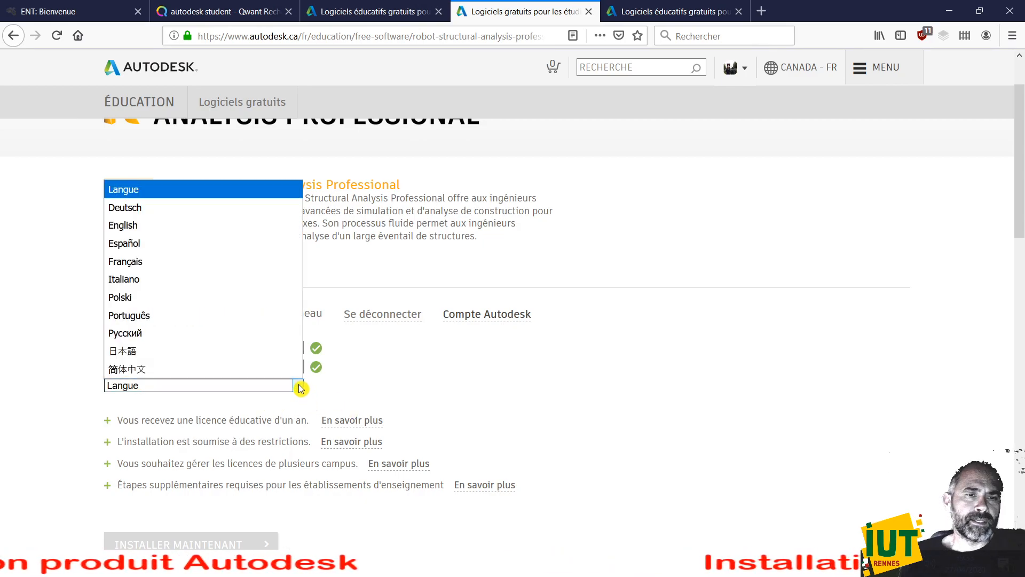
click(206, 273)
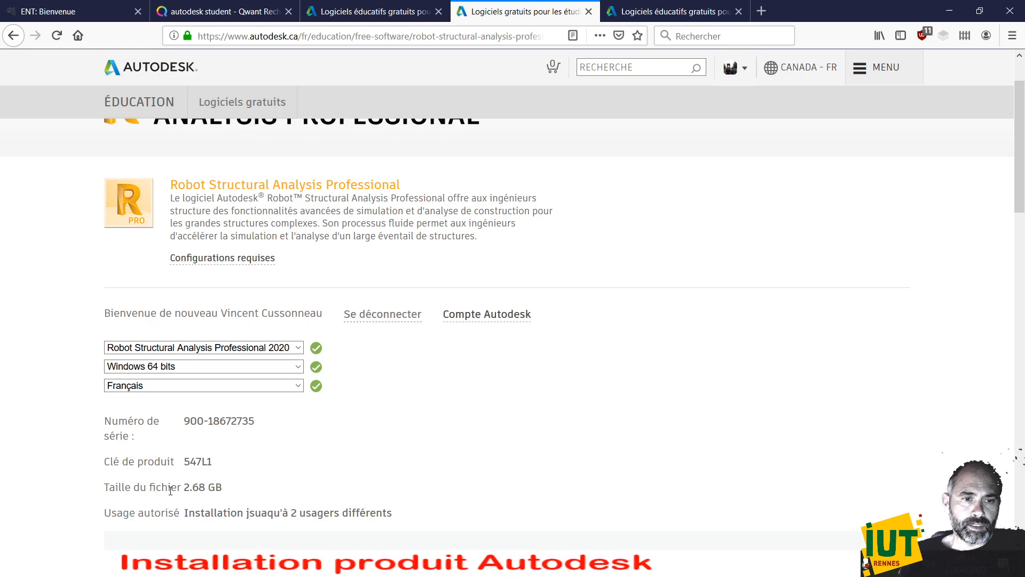
Step: Request the installation, accept the licence and services agreement, and save the web installer executable to the desktop (Bureau)
scroll(236, 490, down, 4)
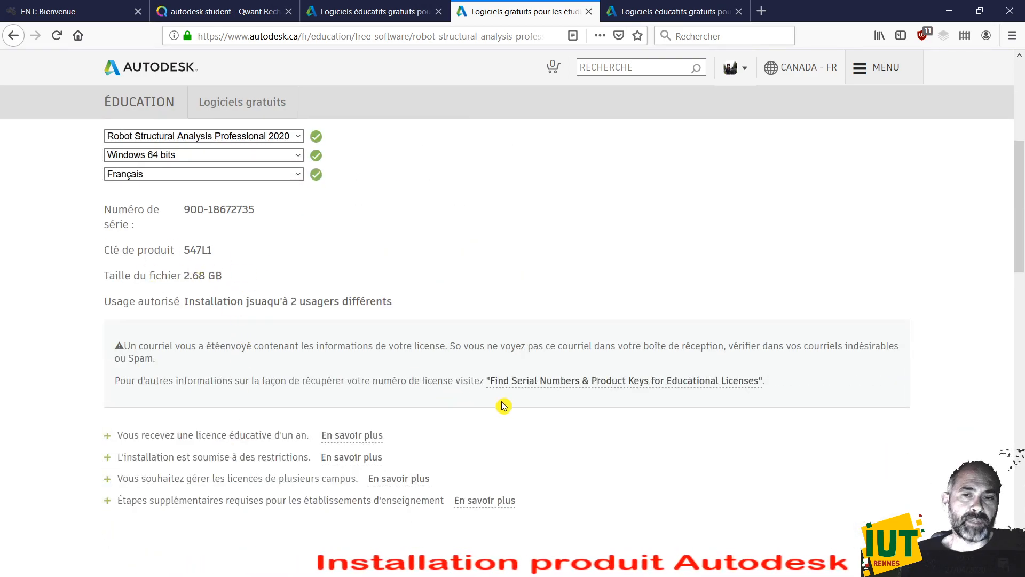
scroll(534, 481, down, 3)
click(194, 427)
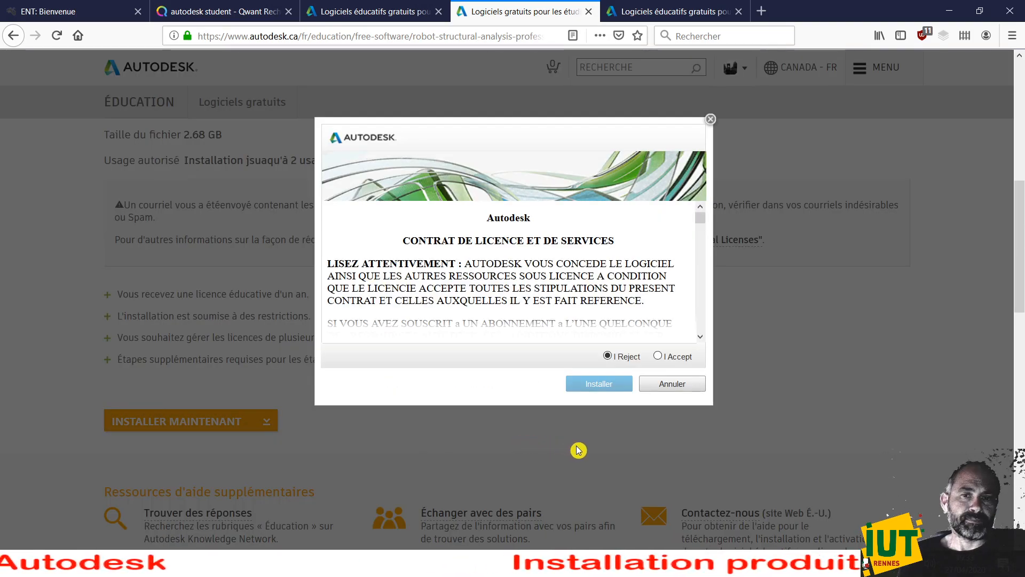
click(658, 356)
click(600, 383)
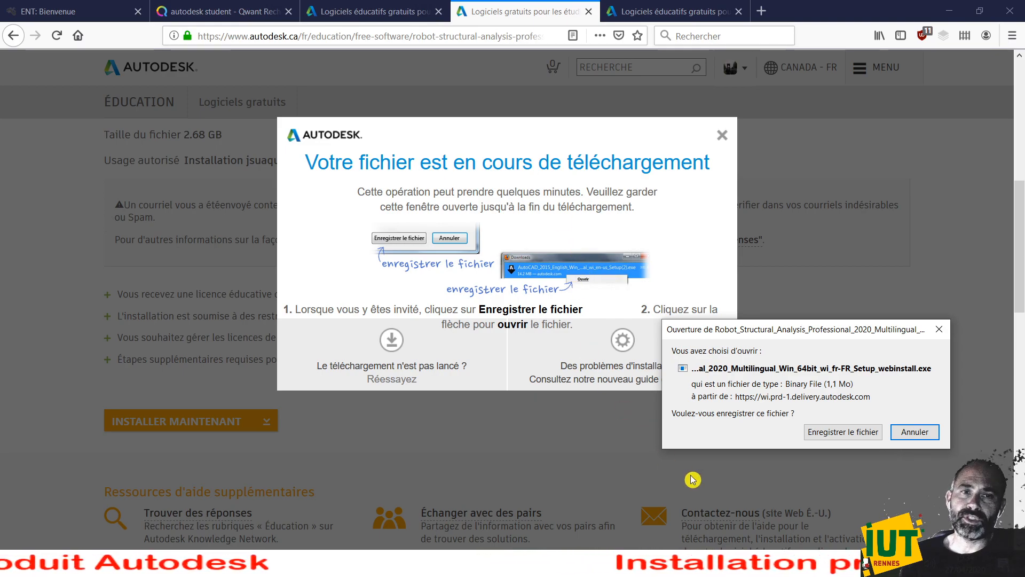
click(853, 434)
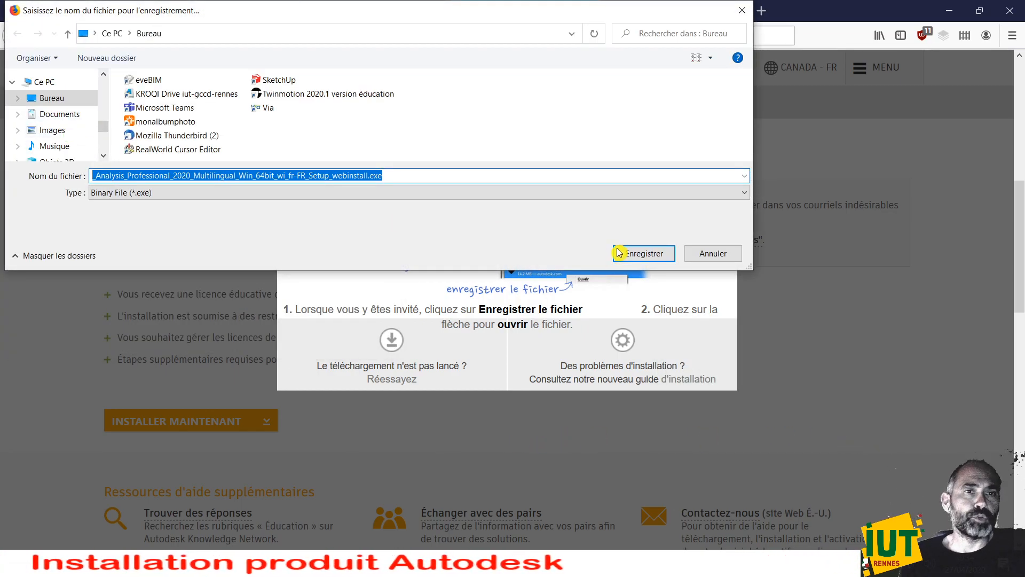
click(644, 255)
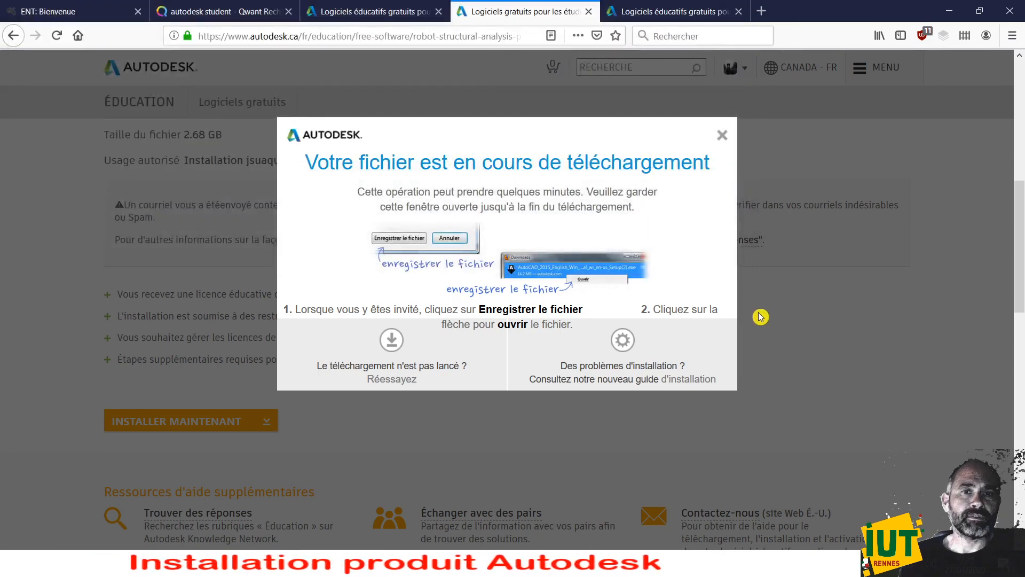
Step: Move the downloaded Robot Structural Analysis Professional 2020 web installer to the middle of the desktop and launch it
click(955, 20)
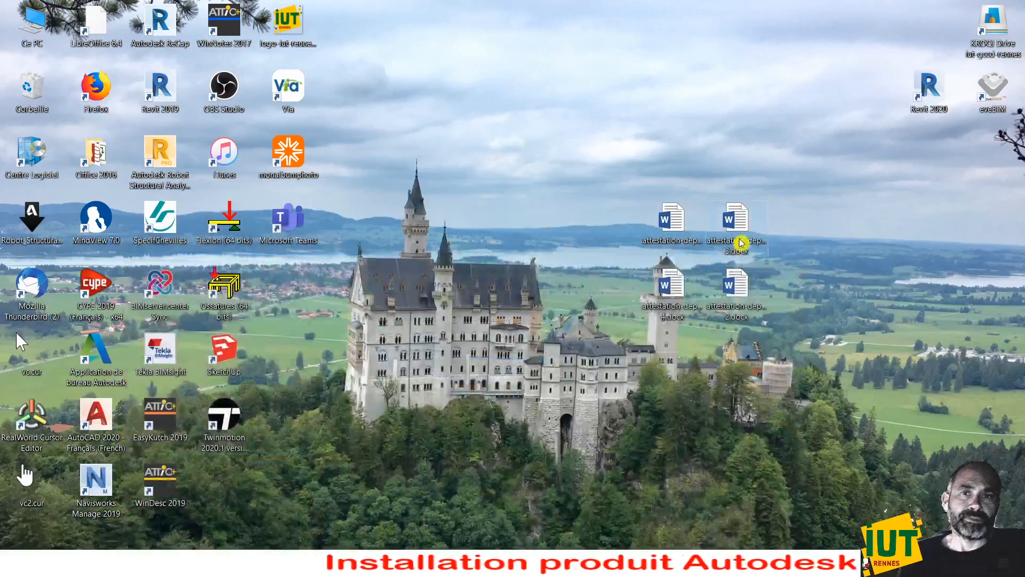
drag(35, 231, 493, 335)
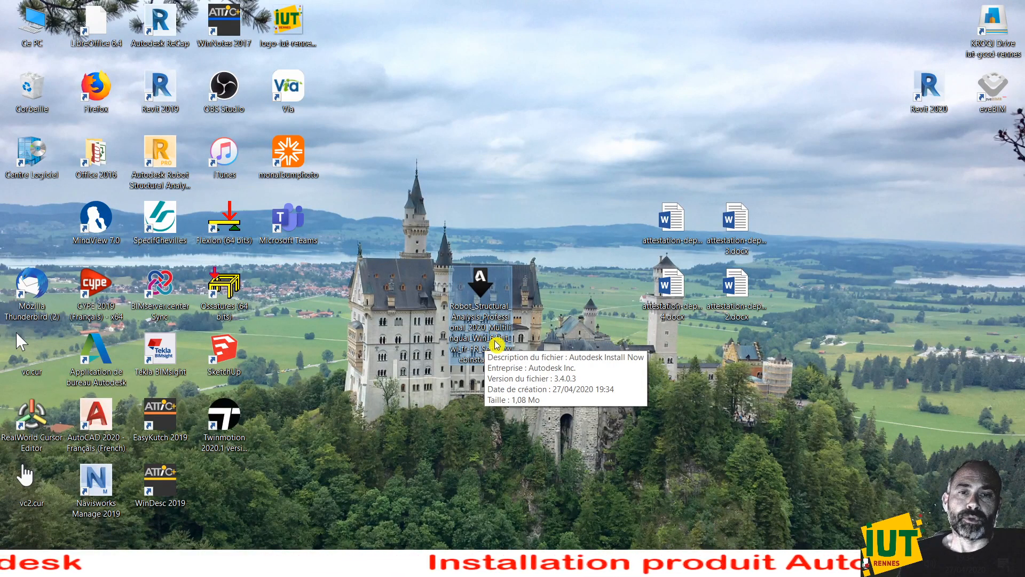
double_click(492, 336)
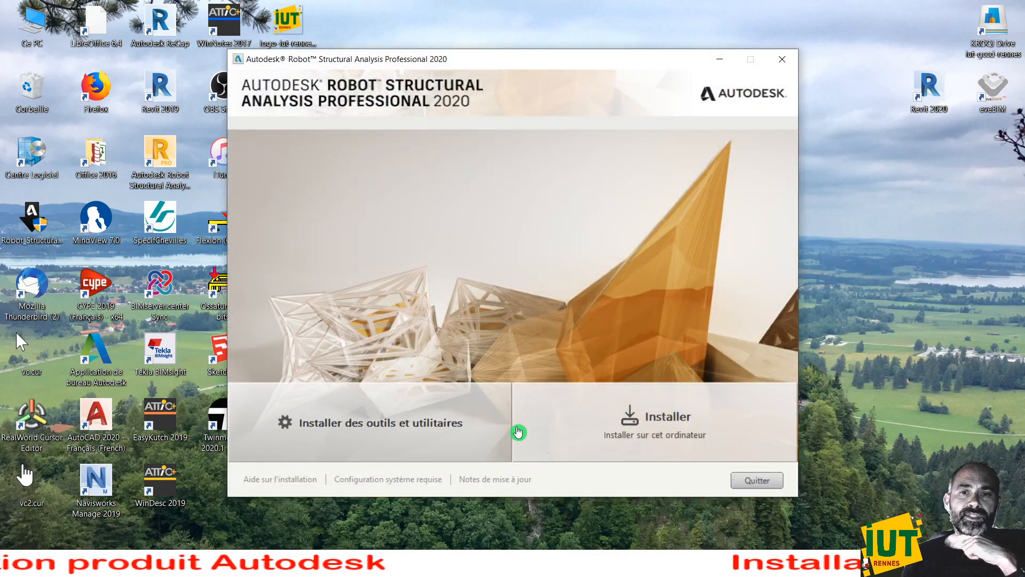
Step: Move the setup window aside to examine the installer file's run-as-administrator option, and bring the window back to the middle
drag(379, 60, 574, 366)
double_click(484, 283)
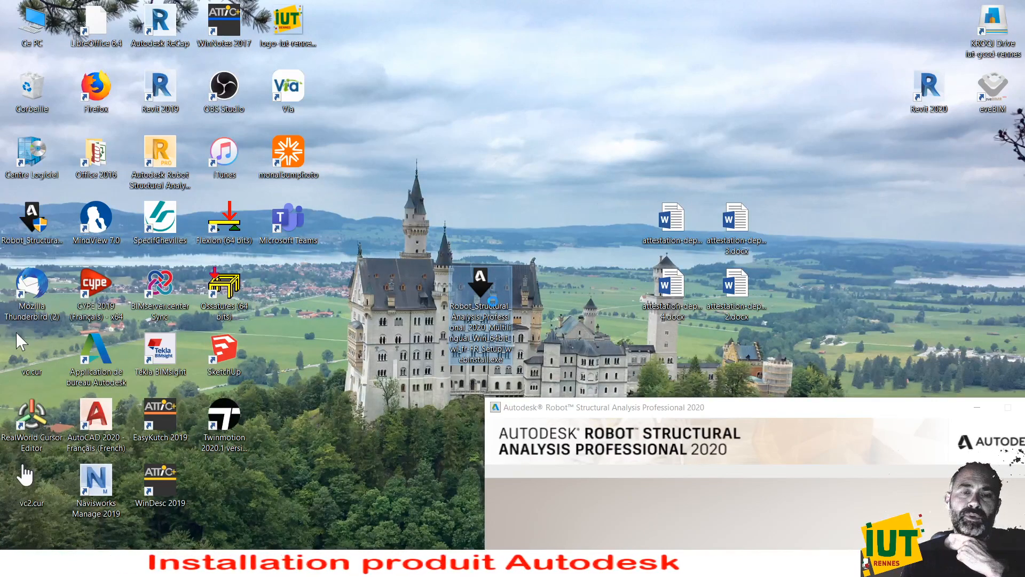
right_click(493, 303)
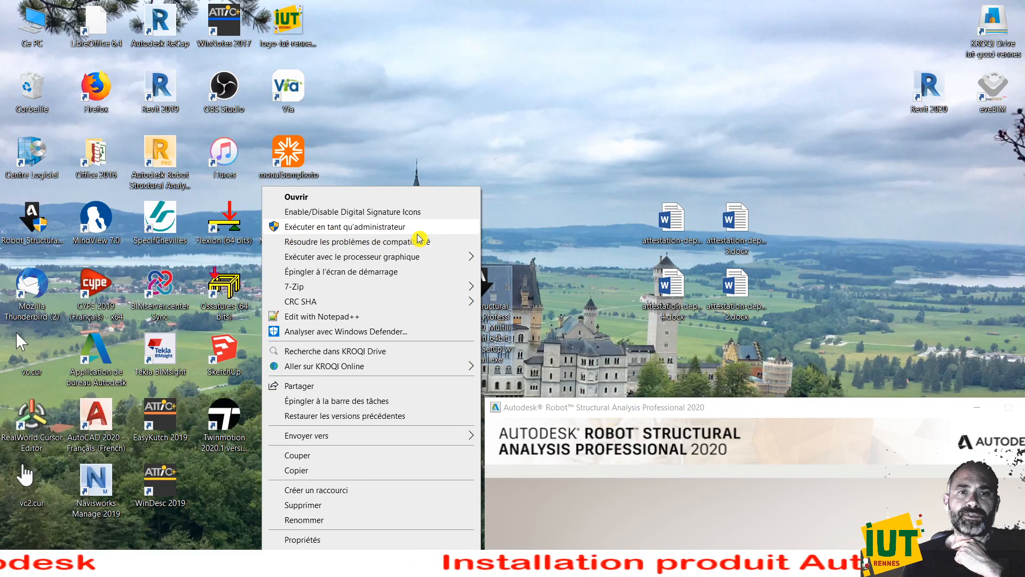
click(579, 348)
drag(622, 414, 368, 102)
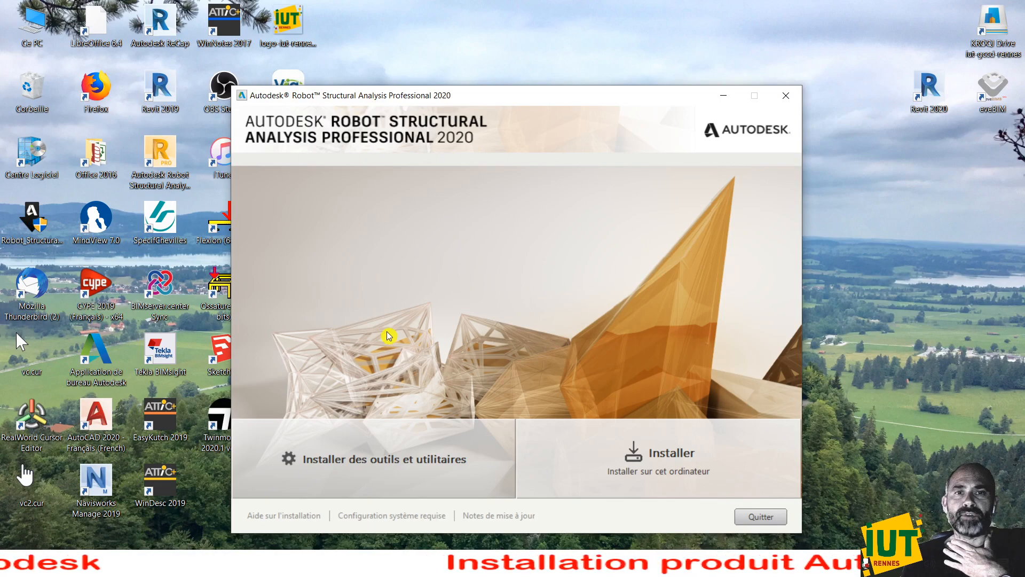
Step: Start installing Robot Structural Analysis Professional 2020 on this computer and dismiss the Windows Security window
click(683, 473)
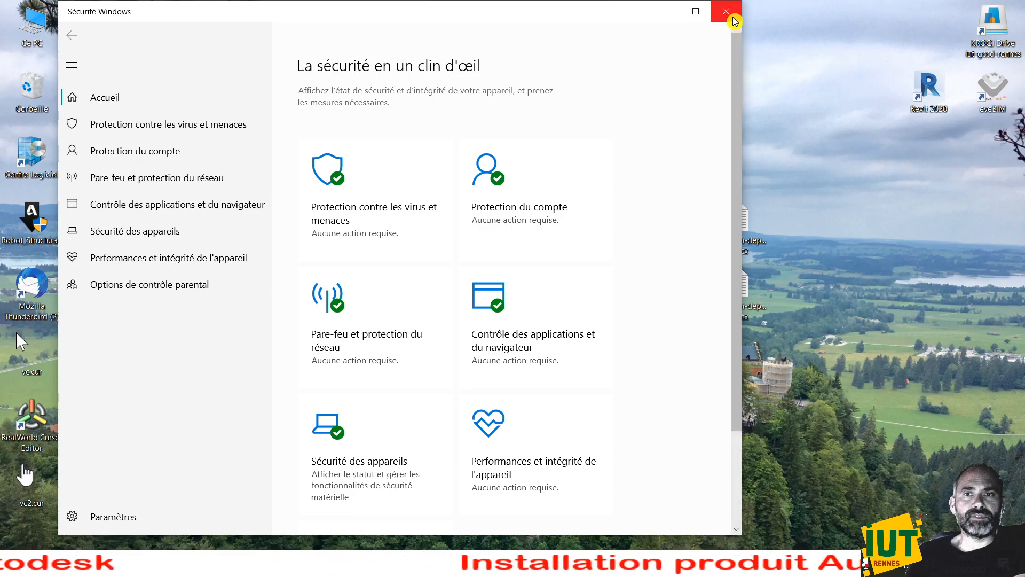
click(677, 15)
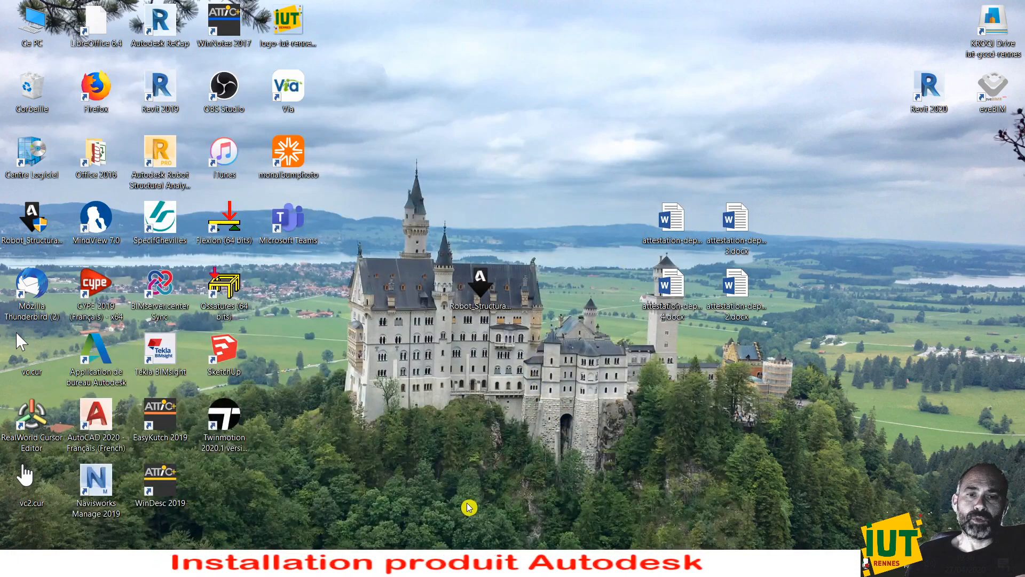